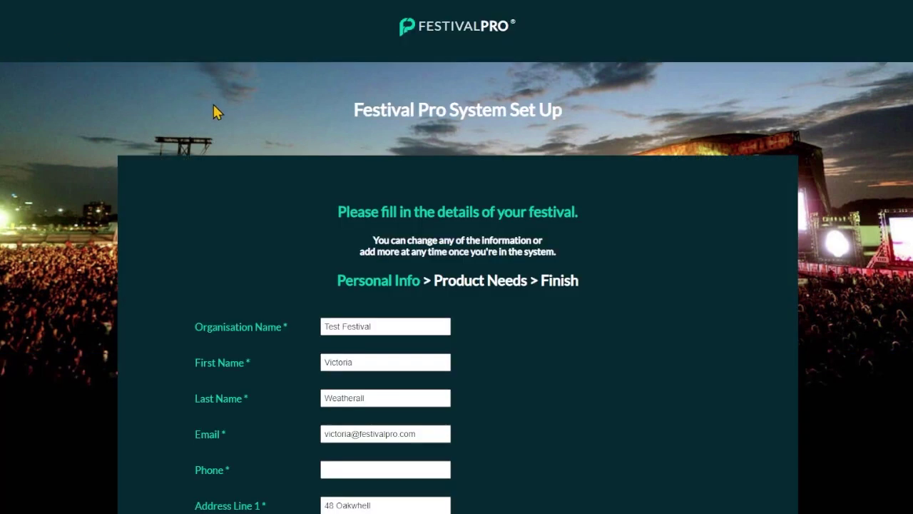
# Step: Try to advance past Personal Info, revealing the missing Phone and State/County errors
pyautogui.scroll(-3, 213, 105)
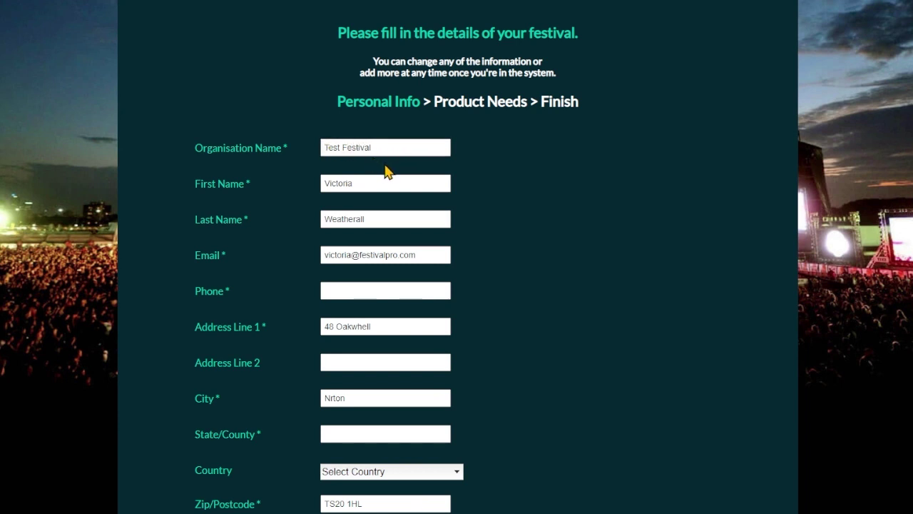
pyautogui.scroll(-3, 387, 241)
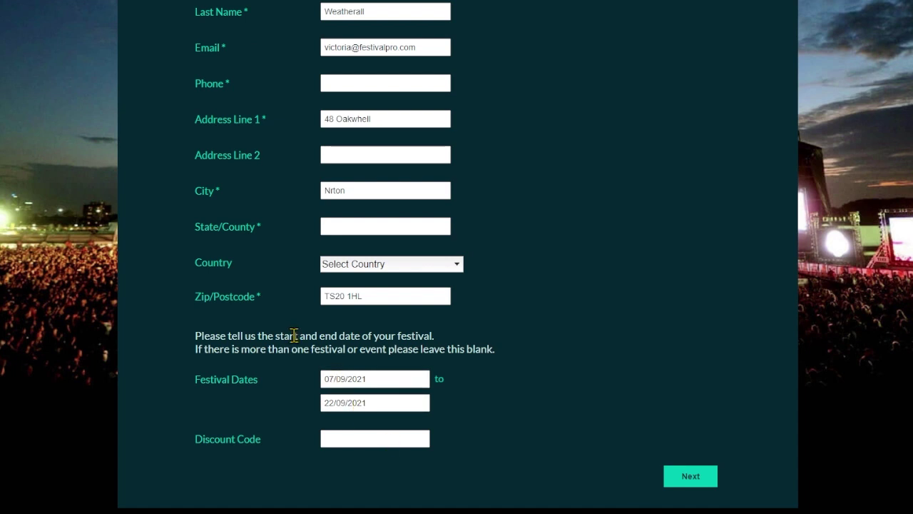
pyautogui.click(681, 483)
pyautogui.scroll(-7, 506, 276)
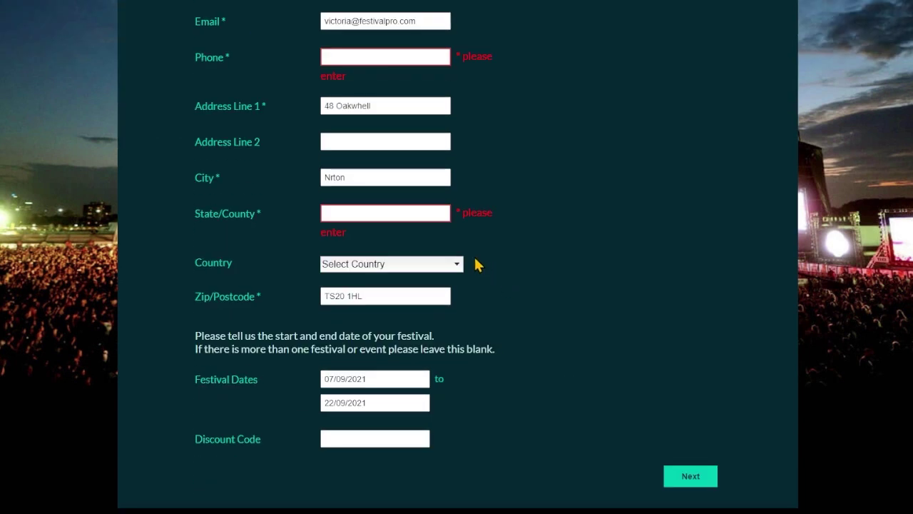
pyautogui.scroll(1, 475, 262)
# Step: Enter a phone number and 'dfg' as the State/County
pyautogui.click(381, 114)
pyautogui.write('4545')
pyautogui.click(379, 273)
pyautogui.write('dfg')
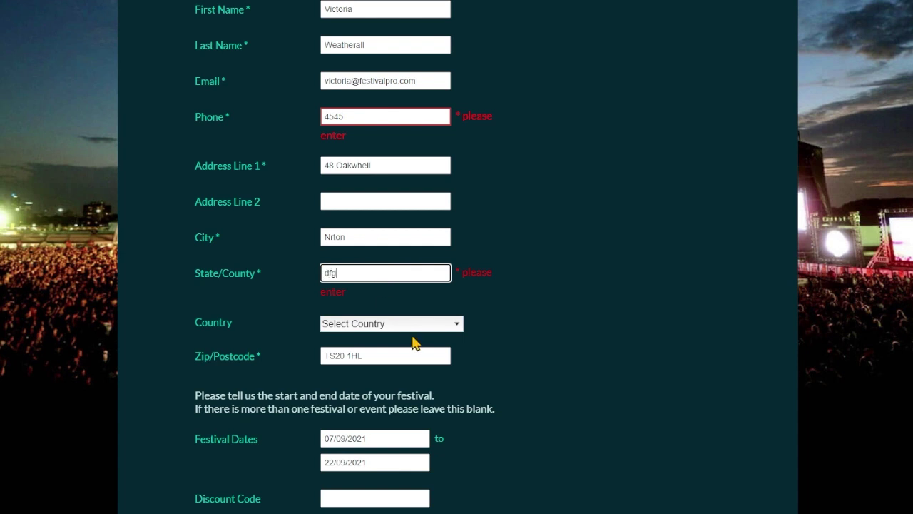
pyautogui.scroll(-1, 539, 376)
# Step: Advance to Product Needs and review the Festival Name and Festival Website fields
pyautogui.click(698, 480)
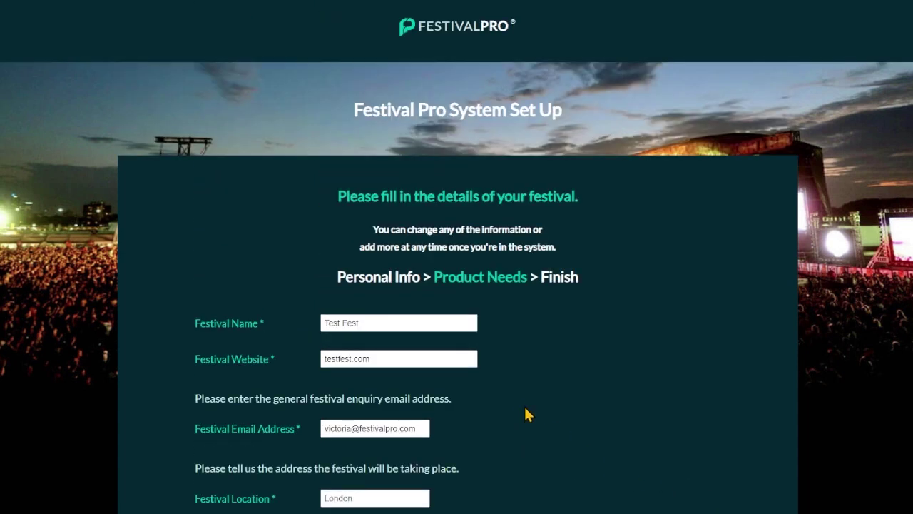
pyautogui.scroll(-2, 520, 399)
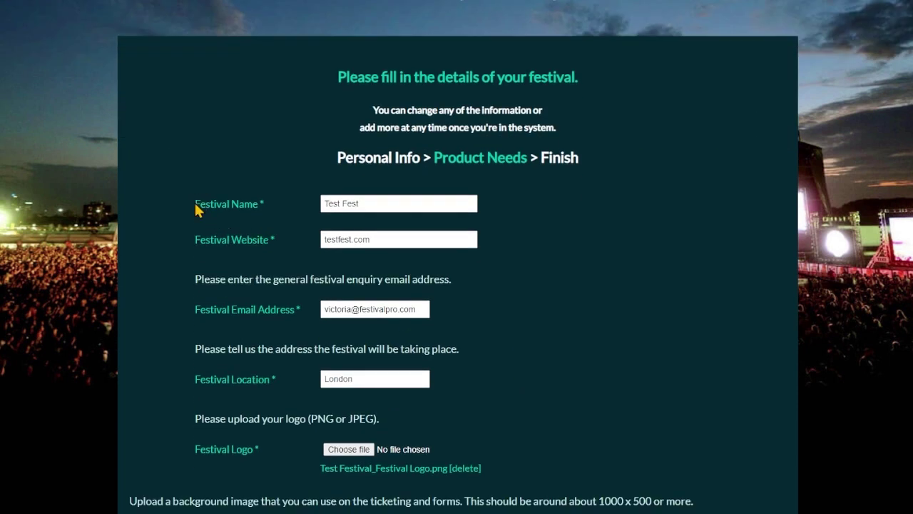
pyautogui.moveTo(195, 204); pyautogui.dragTo(265, 205)
pyautogui.moveTo(201, 240); pyautogui.dragTo(281, 242)
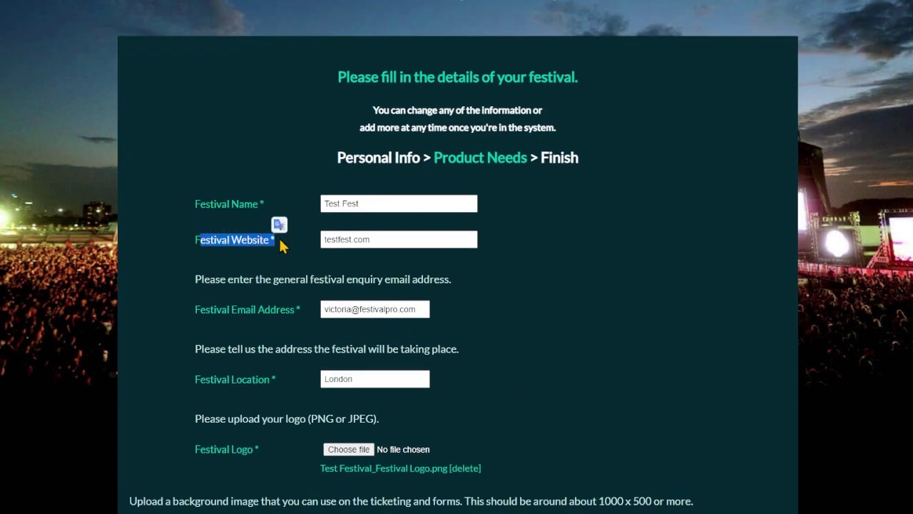
pyautogui.scroll(-2, 281, 246)
pyautogui.moveTo(197, 190); pyautogui.dragTo(295, 193)
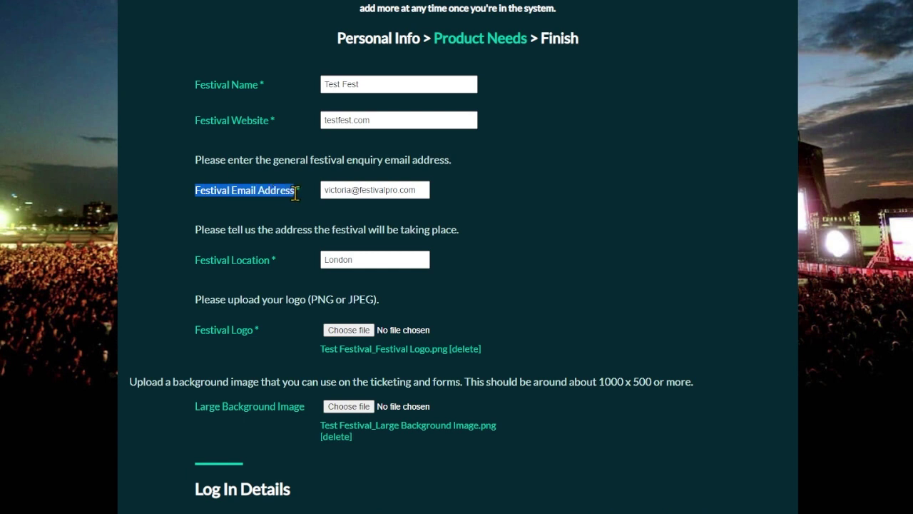
pyautogui.click(263, 190)
# Step: Scroll past the logo uploads and check the system name testfest
pyautogui.scroll(-2, 218, 176)
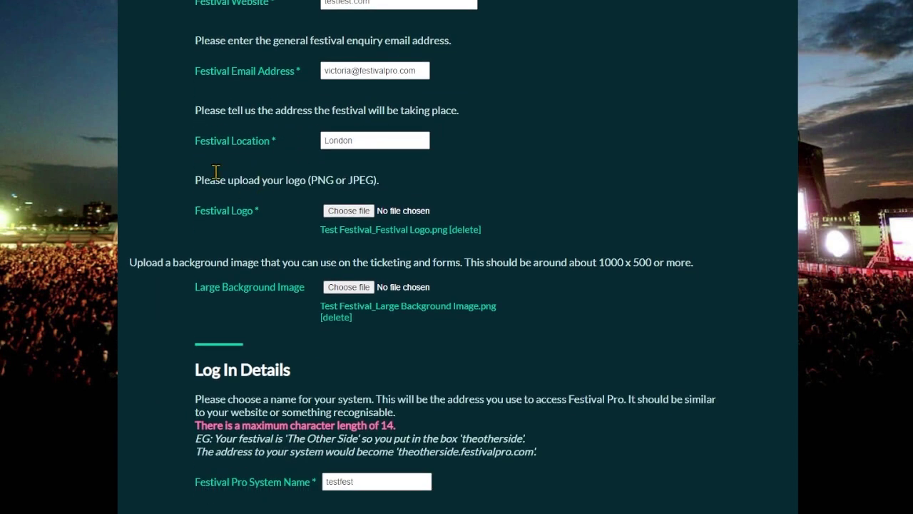
pyautogui.scroll(-1, 236, 171)
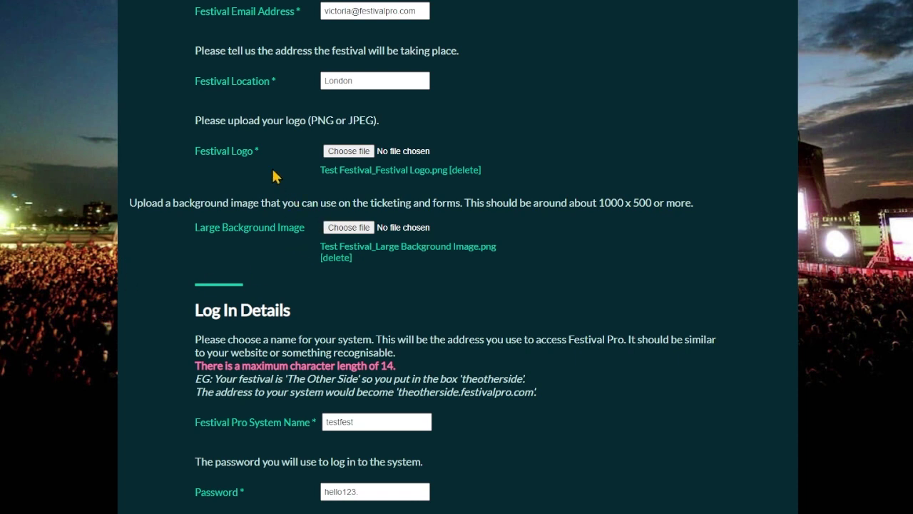
pyautogui.scroll(-4, 199, 186)
pyautogui.doubleClick(334, 184)
pyautogui.click(374, 183)
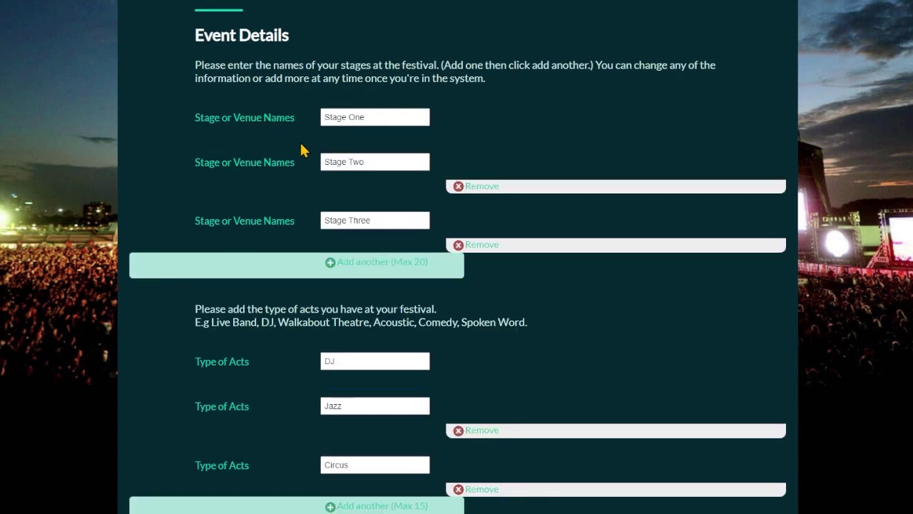
# Step: Scroll through the Event Details, Payments and System Costs sections of Product Needs
pyautogui.scroll(-3, 338, 136)
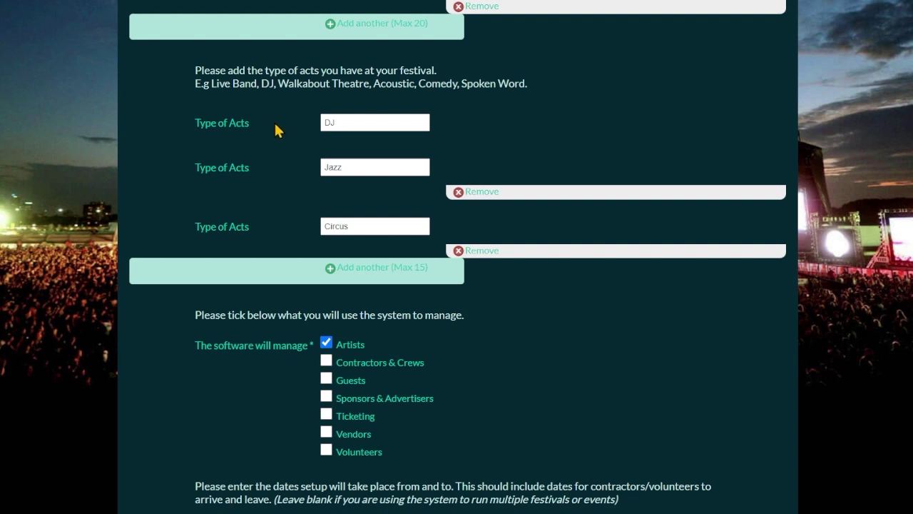
pyautogui.scroll(4, 267, 136)
pyautogui.scroll(1, 270, 139)
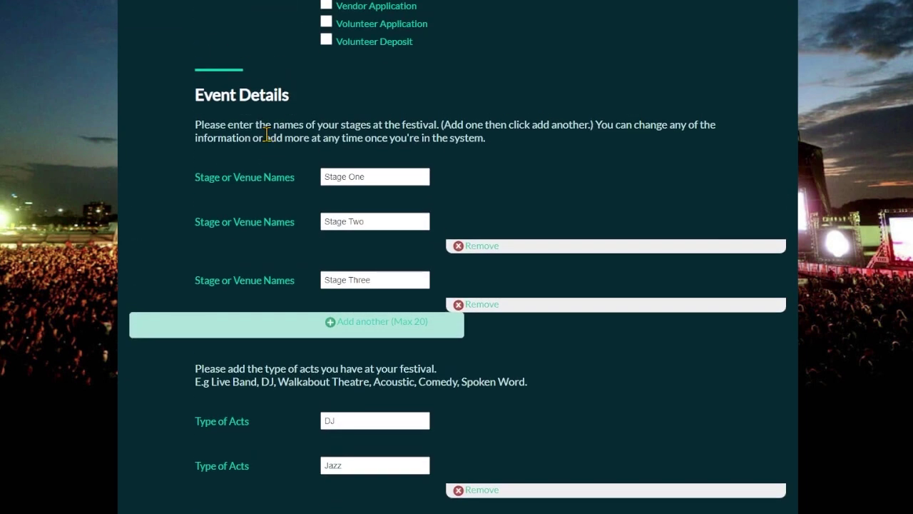
pyautogui.scroll(-3, 282, 125)
pyautogui.scroll(-2, 293, 115)
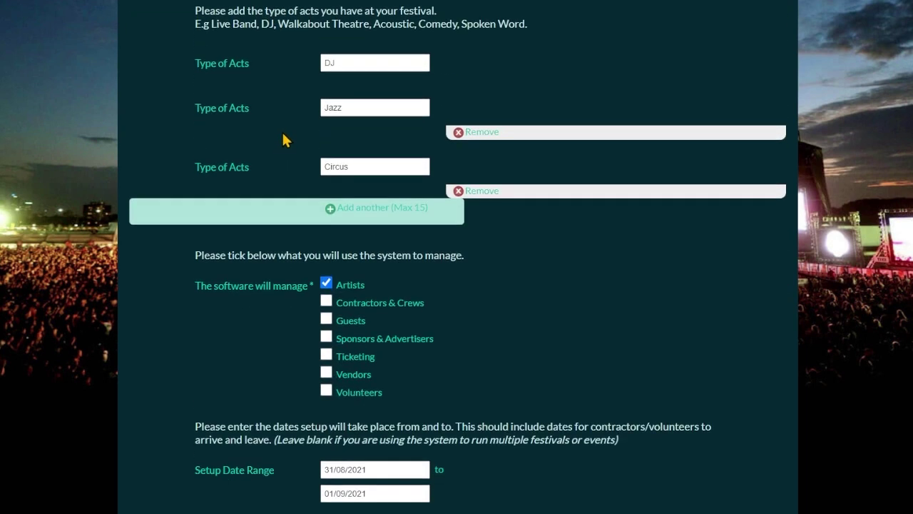
pyautogui.scroll(-3, 283, 140)
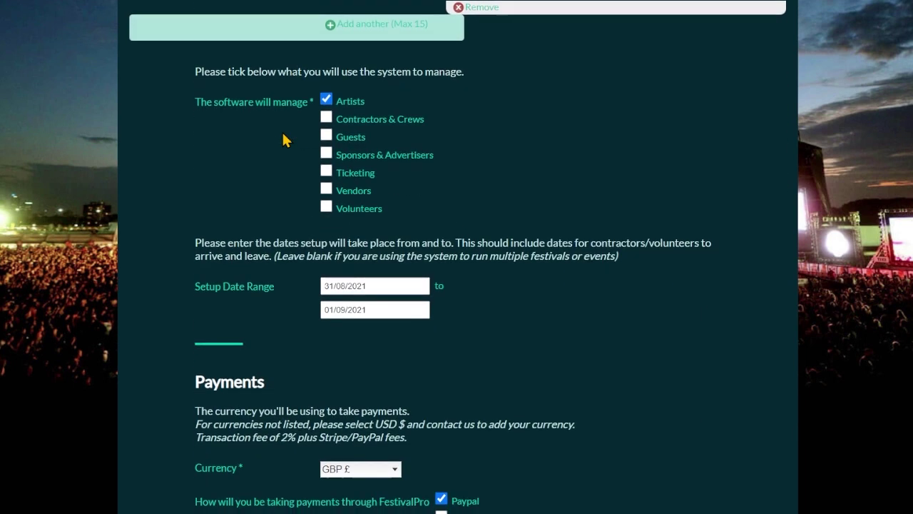
pyautogui.scroll(-3, 283, 139)
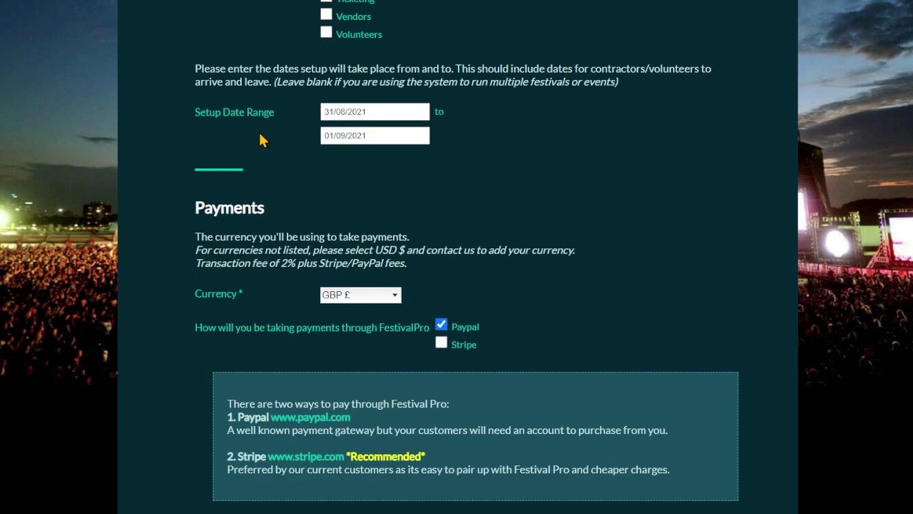
pyautogui.scroll(-3, 281, 136)
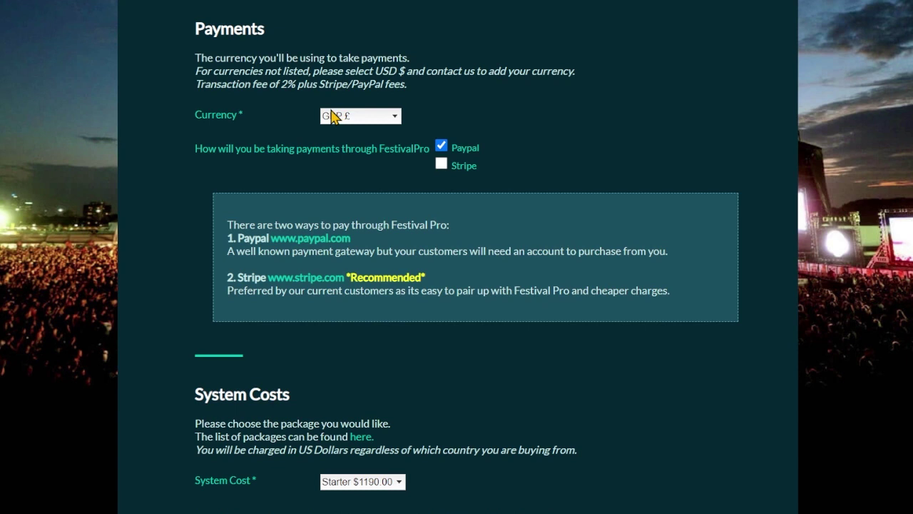
pyautogui.scroll(-5, 270, 168)
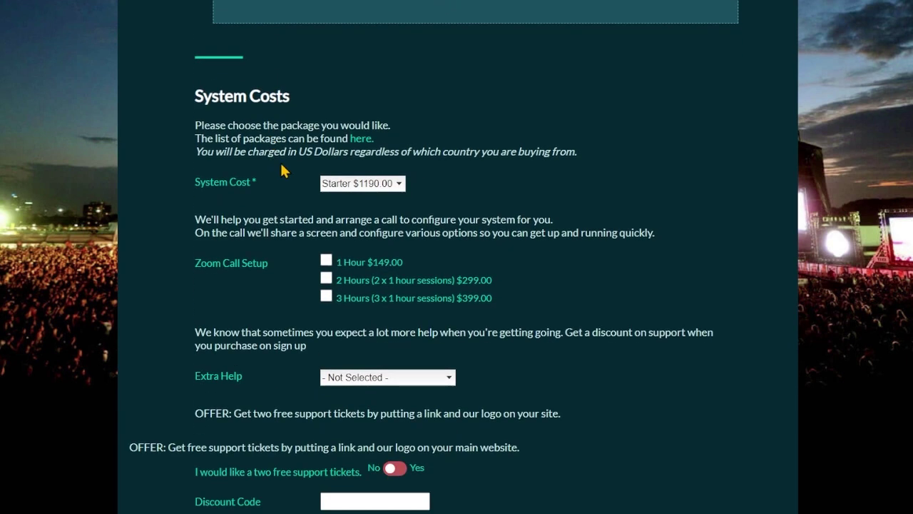
pyautogui.scroll(-1, 271, 220)
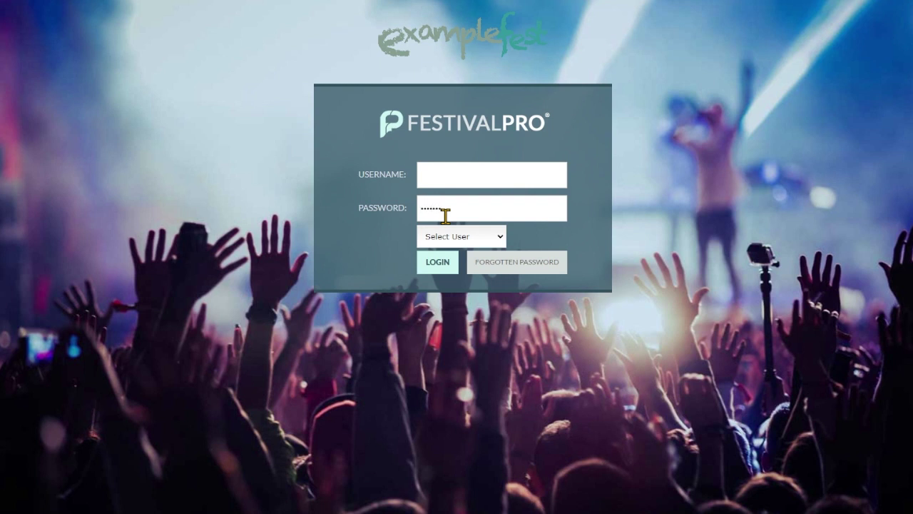
# Step: Log in to the ExampleFest demo as the config user and open CONFIGURATION
pyautogui.click(447, 236)
pyautogui.click(448, 341)
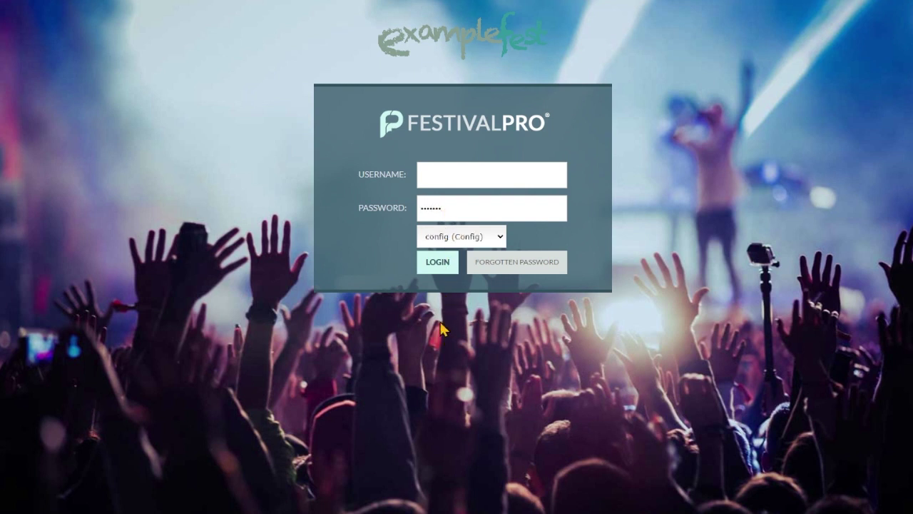
pyautogui.press('Return')
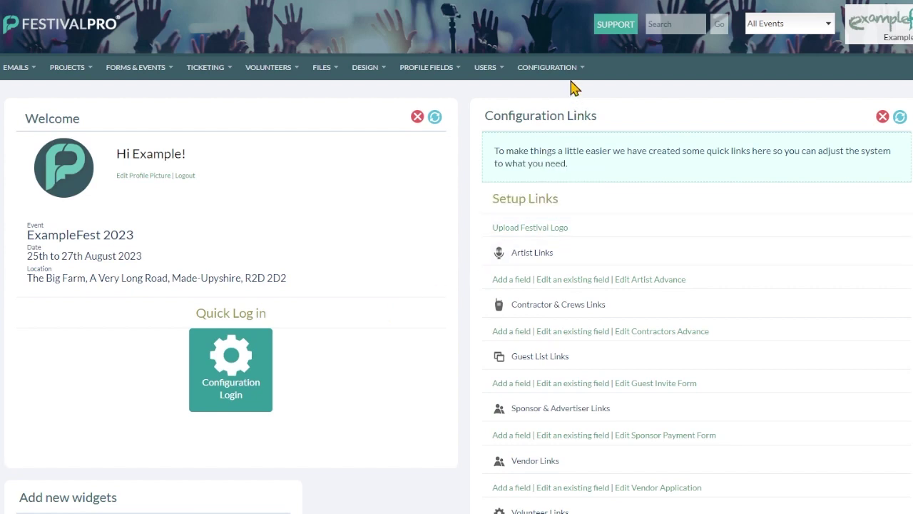
pyautogui.click(567, 68)
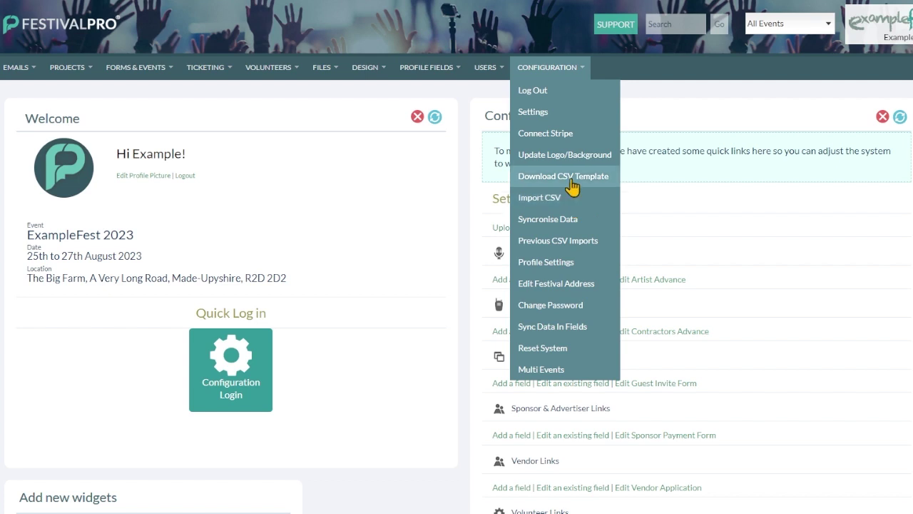
# Step: In the Calendar configuration group, set STARTHOUR to 9 instead of 17
pyautogui.click(544, 113)
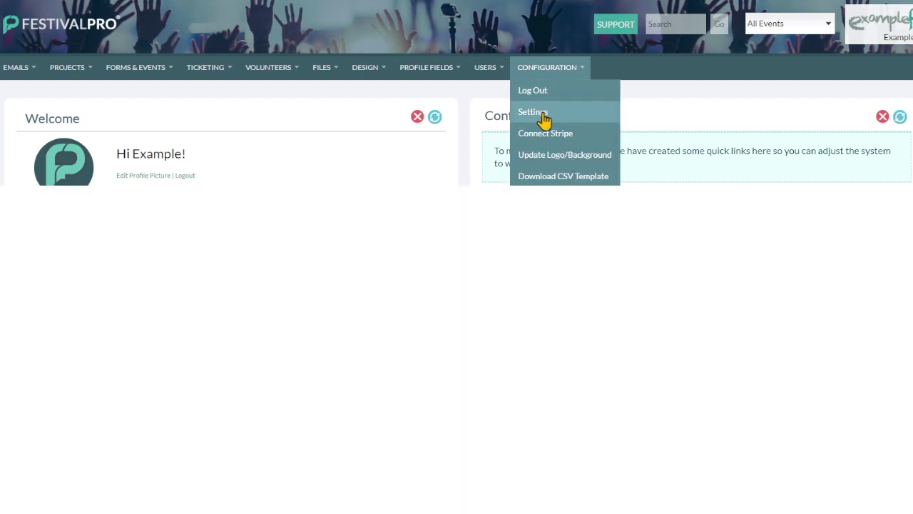
pyautogui.click(698, 182)
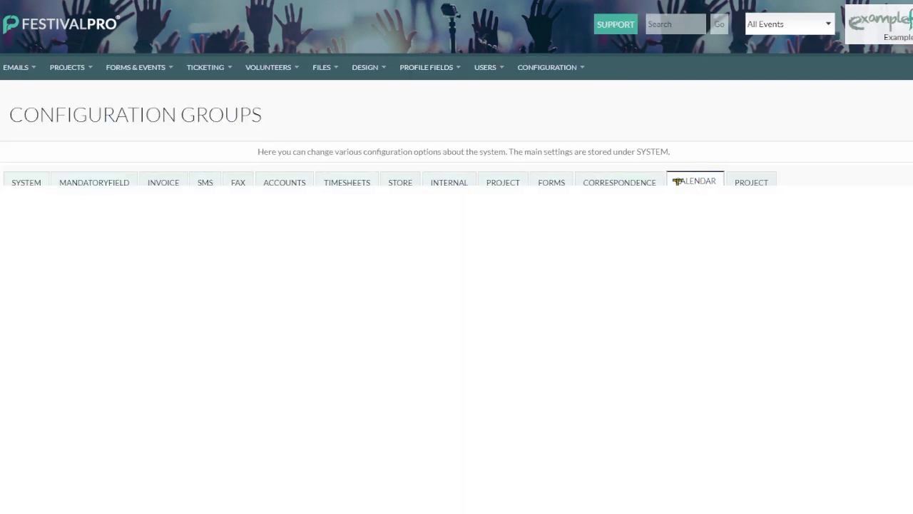
pyautogui.scroll(-2, 292, 221)
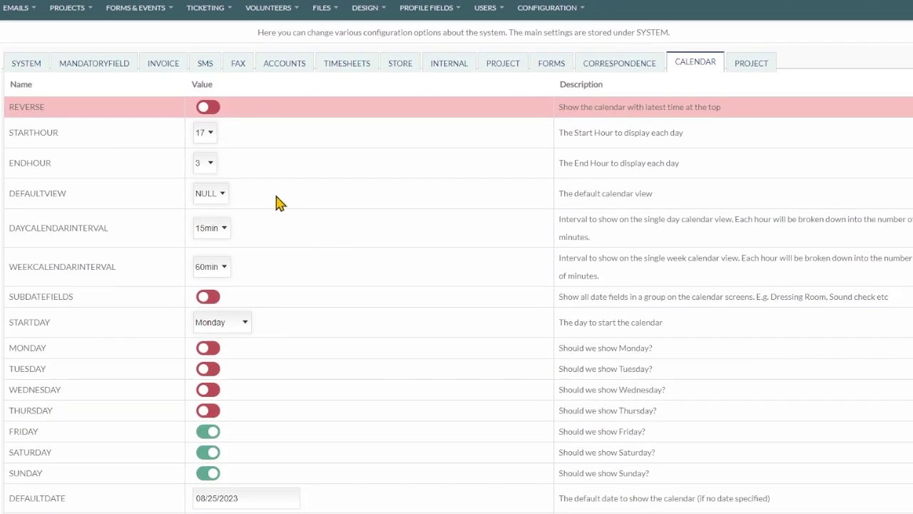
pyautogui.scroll(-1, 214, 143)
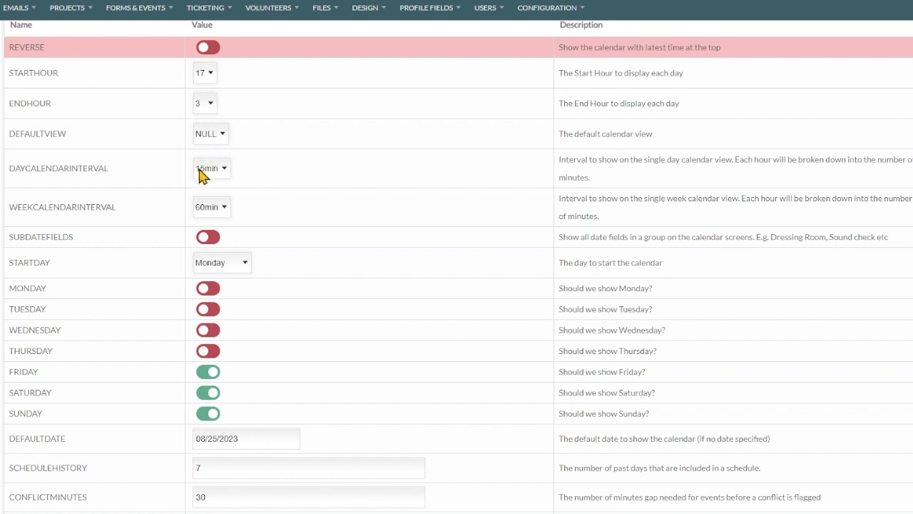
pyautogui.press('9')
pyautogui.scroll(-1, 254, 134)
pyautogui.moveTo(83, 109); pyautogui.dragTo(176, 114)
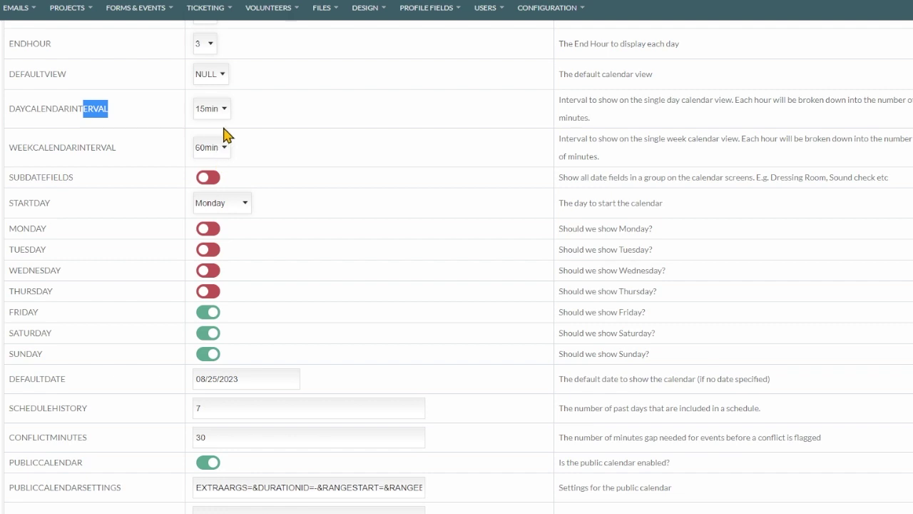
pyautogui.click(246, 114)
pyautogui.scroll(-1, 333, 122)
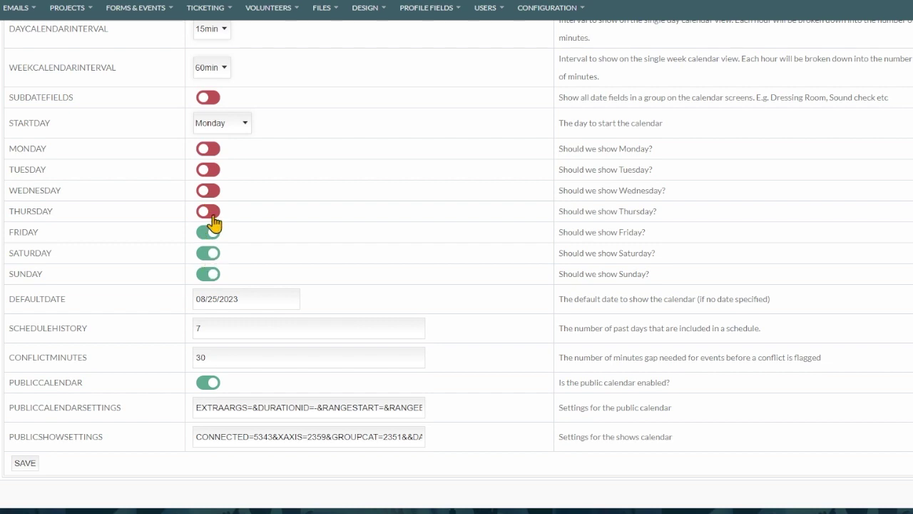
# Step: Switch on Monday, Tuesday, Wednesday and Thursday so all seven days show
pyautogui.click(209, 211)
pyautogui.click(209, 191)
pyautogui.click(209, 211)
pyautogui.click(209, 191)
pyautogui.click(209, 170)
pyautogui.click(208, 149)
pyautogui.click(208, 190)
pyautogui.click(208, 212)
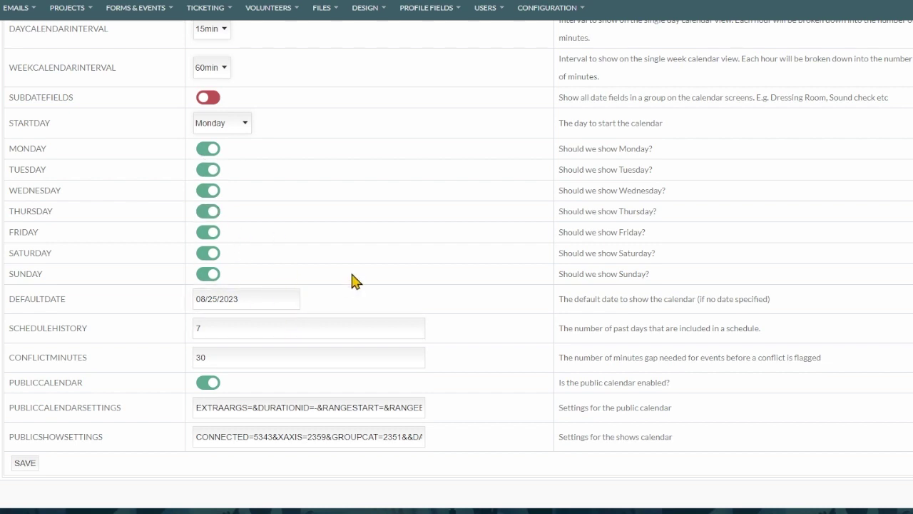
pyautogui.scroll(5, 356, 281)
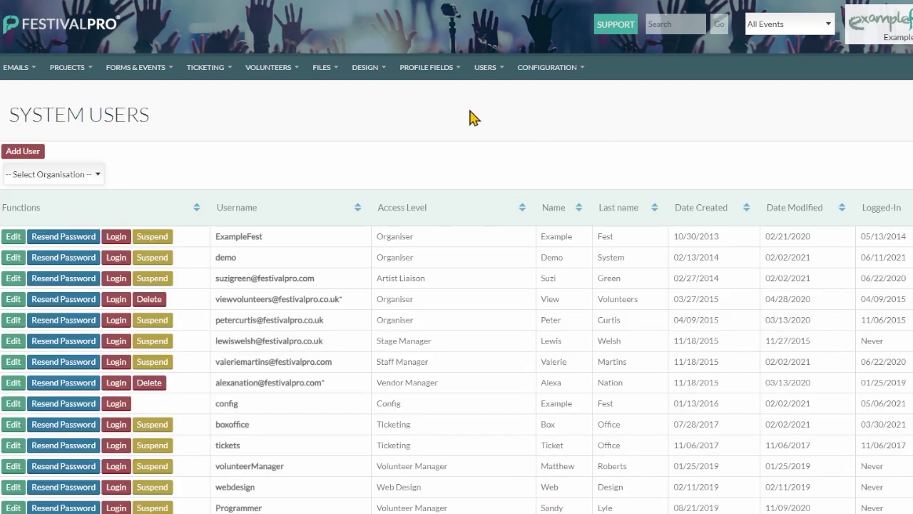
# Step: Reload the USERS > Show All list and glance at the Add User form
pyautogui.moveTo(491, 74)
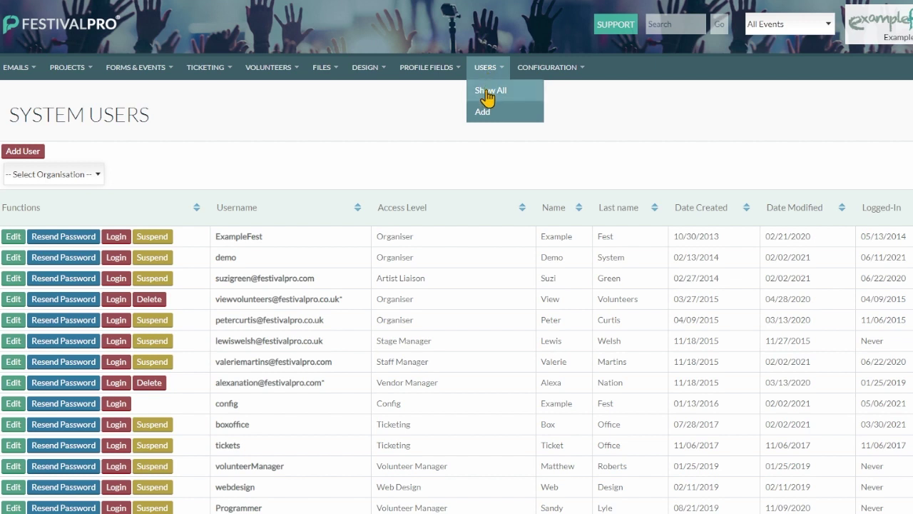
pyautogui.click(484, 93)
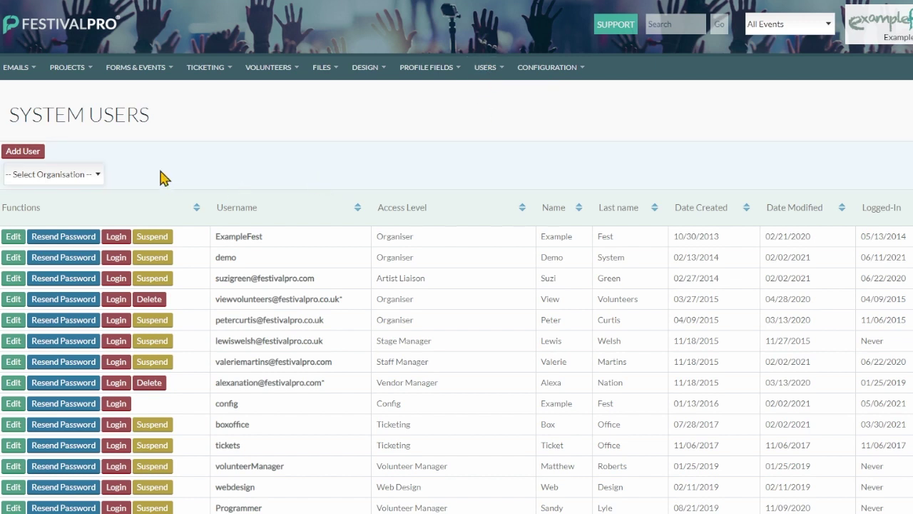
pyautogui.click(10, 154)
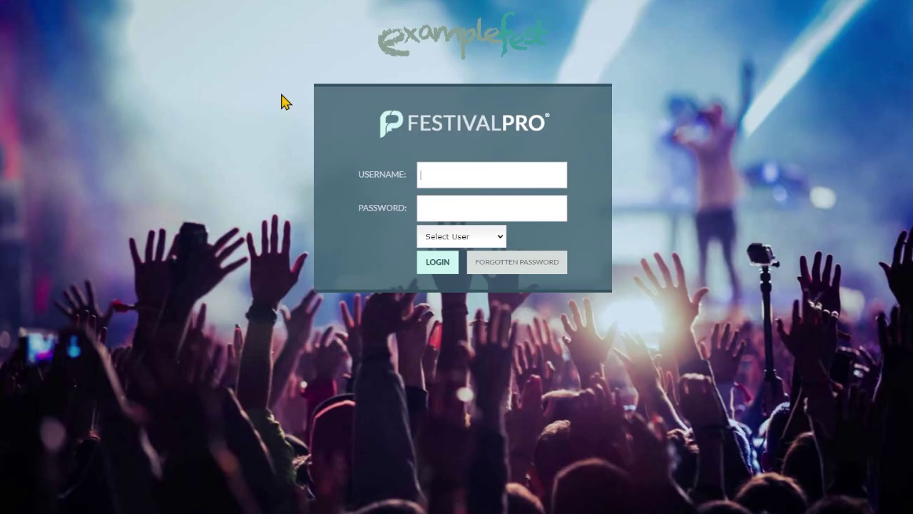
# Step: Enter the account password and sign in as the Demo user
pyautogui.click(441, 209)
pyautogui.write('•••••••')
pyautogui.click(465, 296)
pyautogui.click(67, 67)
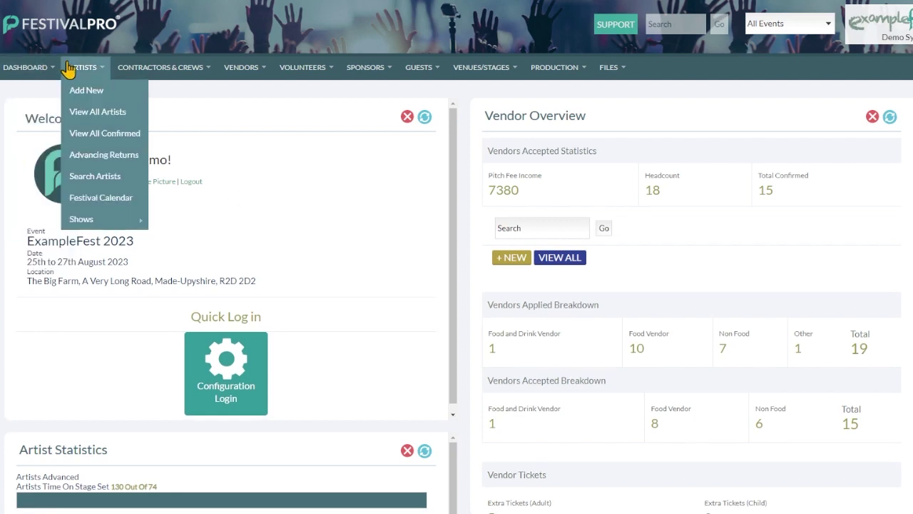
# Step: View the Add New artist form, scroll the Forms list, then bring up SUPPORT
pyautogui.click(93, 104)
pyautogui.moveTo(93, 80)
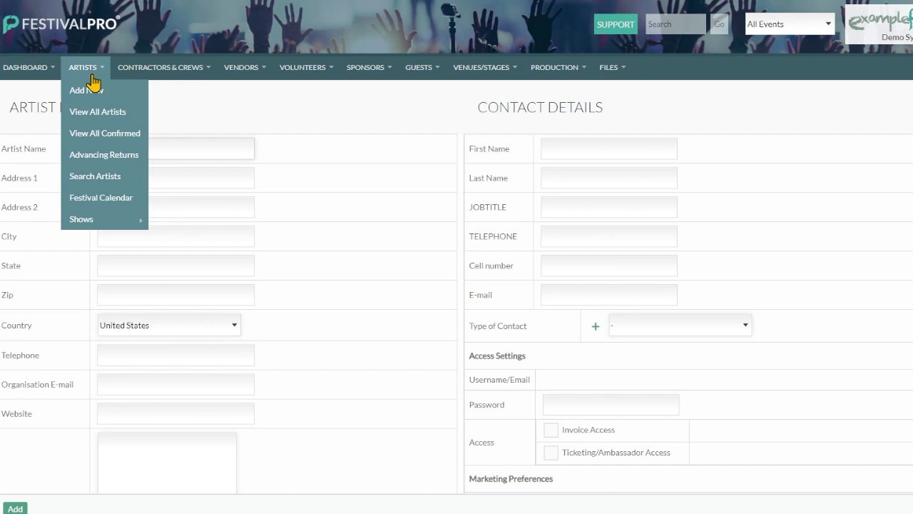
pyautogui.moveTo(29, 67)
pyautogui.click(34, 177)
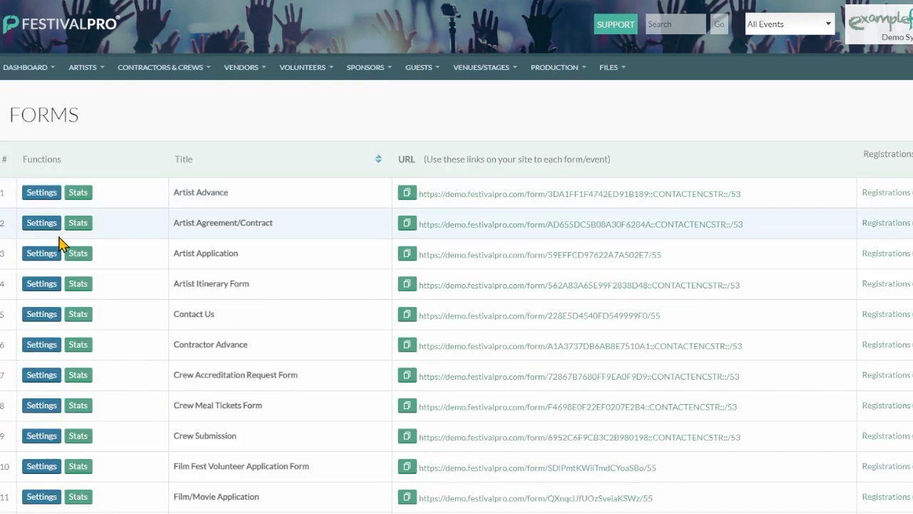
pyautogui.scroll(-5, 282, 178)
pyautogui.scroll(5, 285, 173)
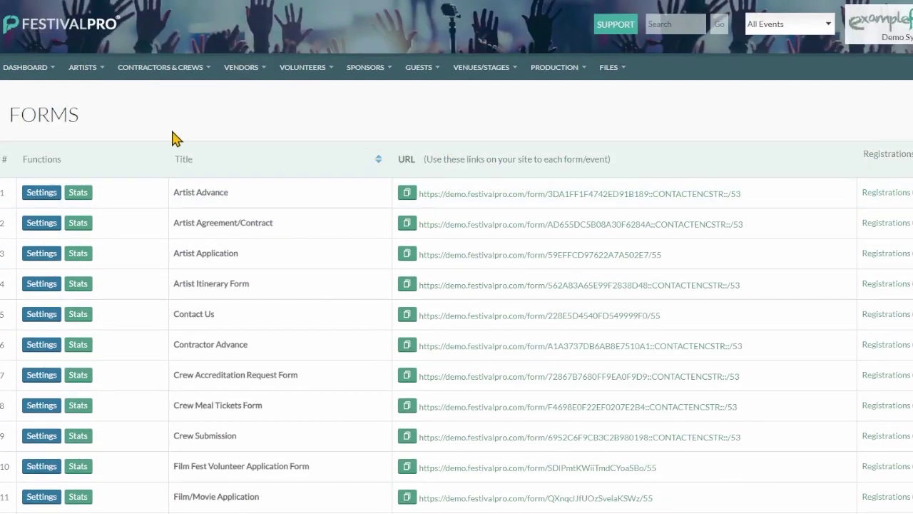
pyautogui.click(603, 32)
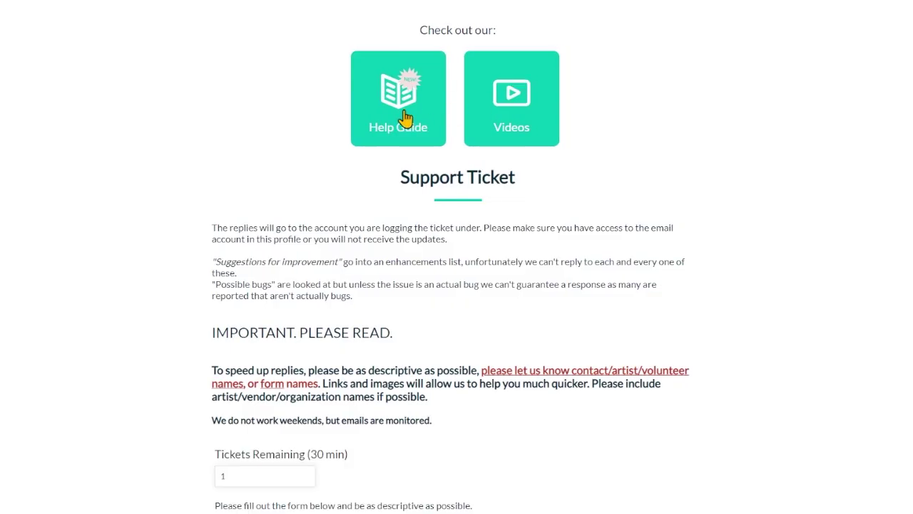
# Step: Open the Help Guide documentation and read the Artists Default Workflow article
pyautogui.click(404, 117)
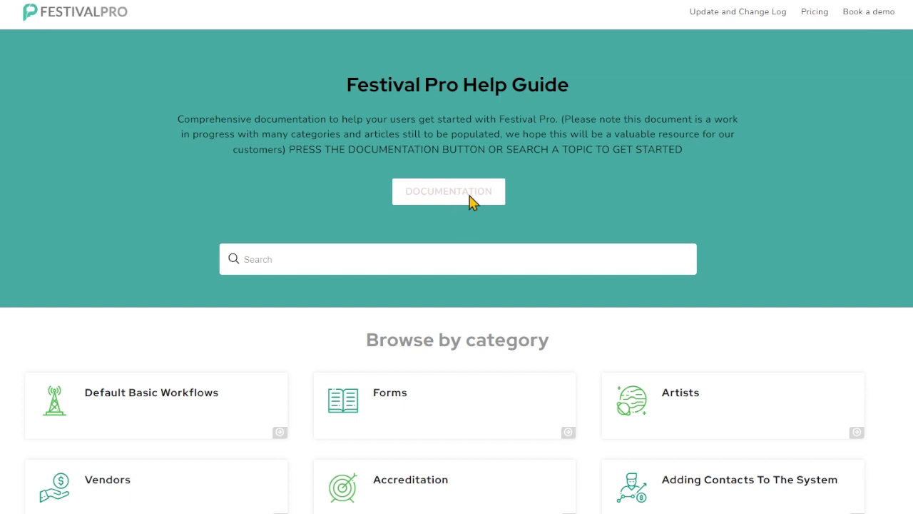
pyautogui.click(470, 197)
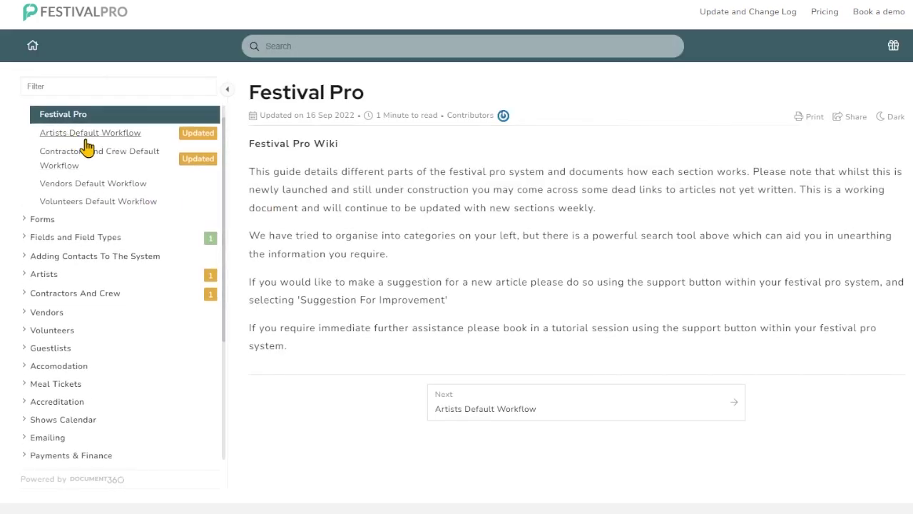
pyautogui.click(85, 140)
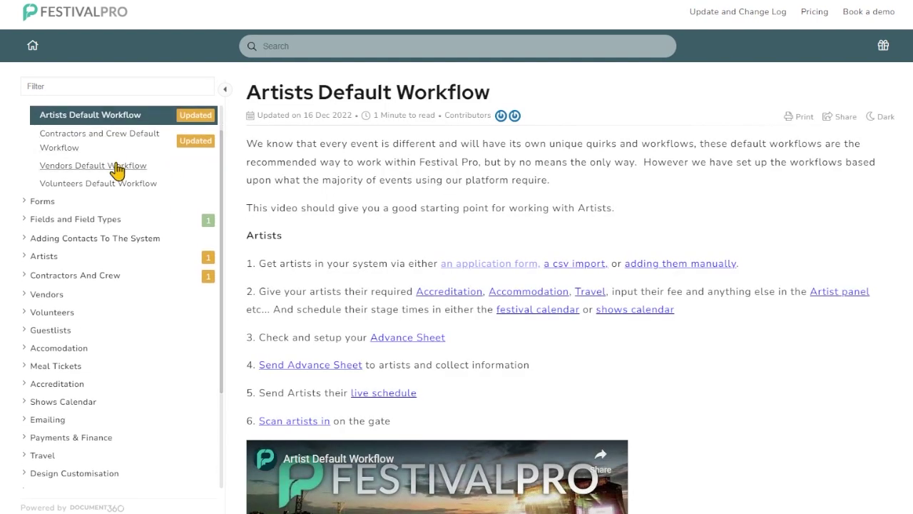
pyautogui.scroll(-3, 385, 256)
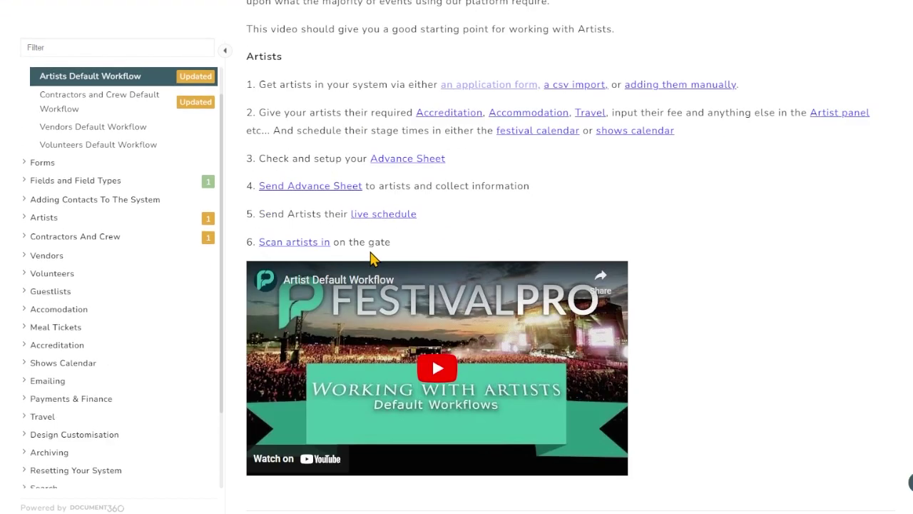
pyautogui.scroll(3, 403, 271)
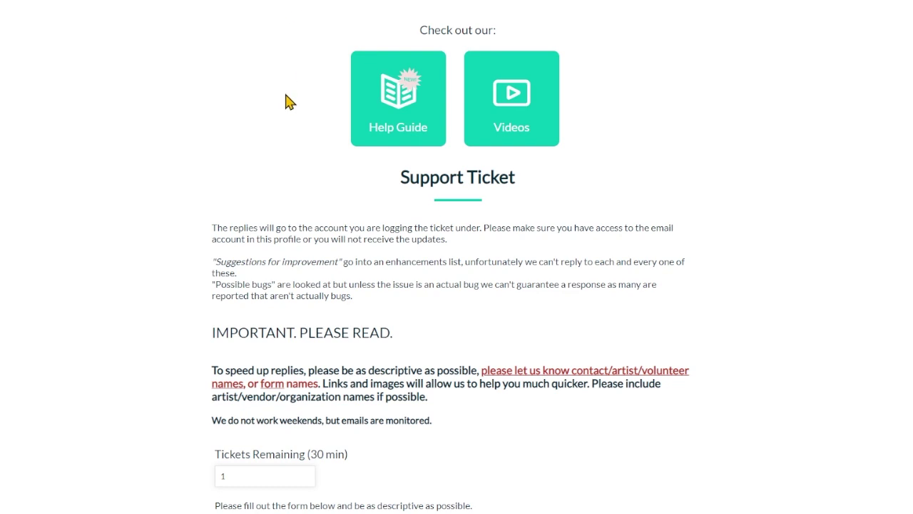
# Step: Set the ticket type to Tutorial Request and pick 20 December to list half-hour slots from 10:00 AM
pyautogui.scroll(-5, 307, 108)
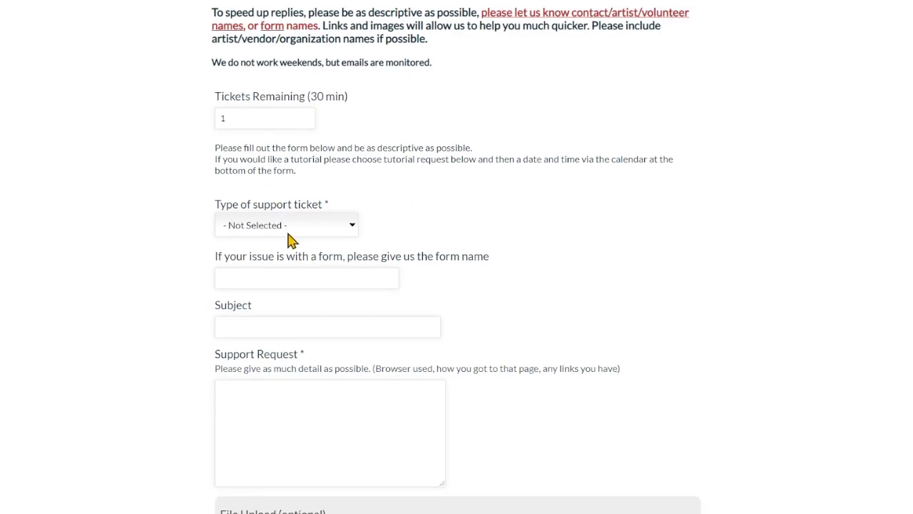
pyautogui.press('Down')
pyautogui.scroll(-5, 287, 251)
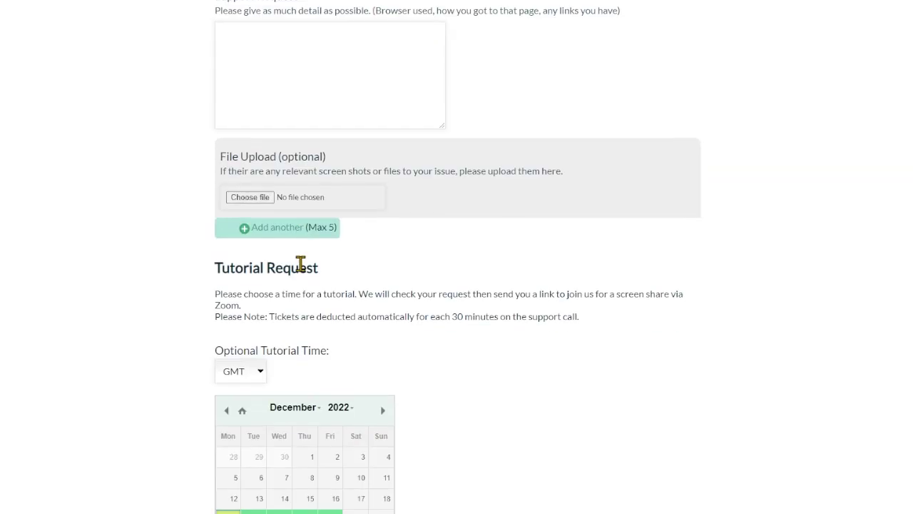
pyautogui.scroll(-1, 294, 413)
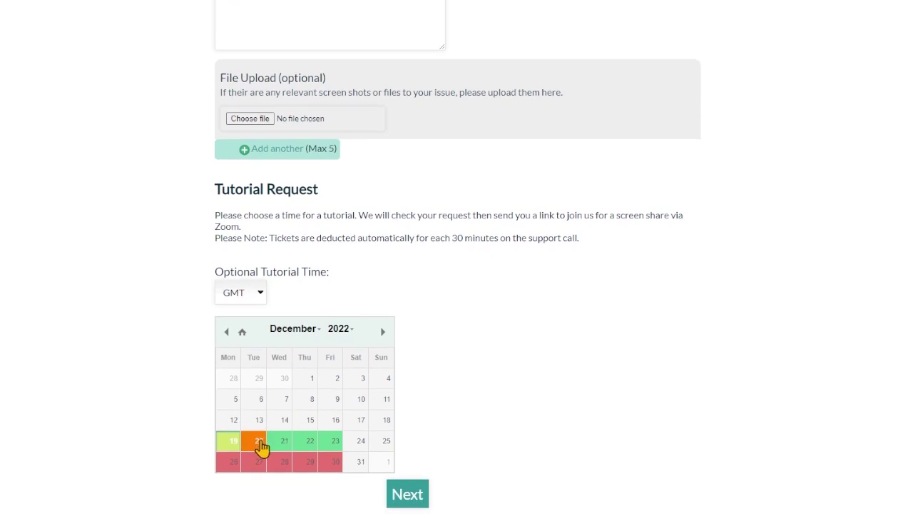
pyautogui.click(259, 442)
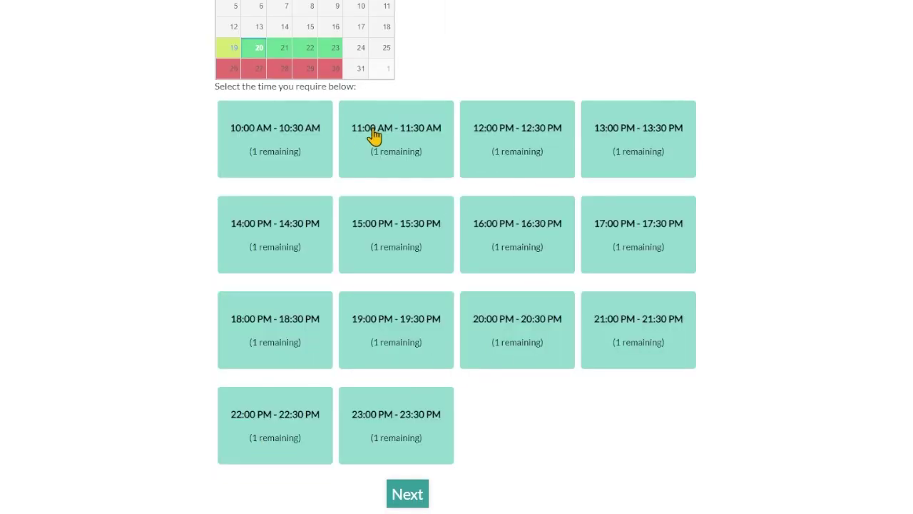
pyautogui.scroll(20, 373, 135)
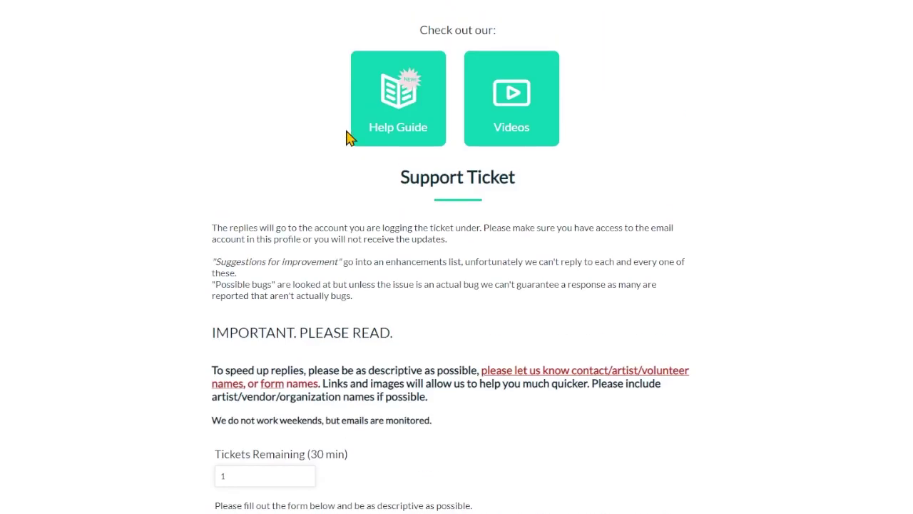